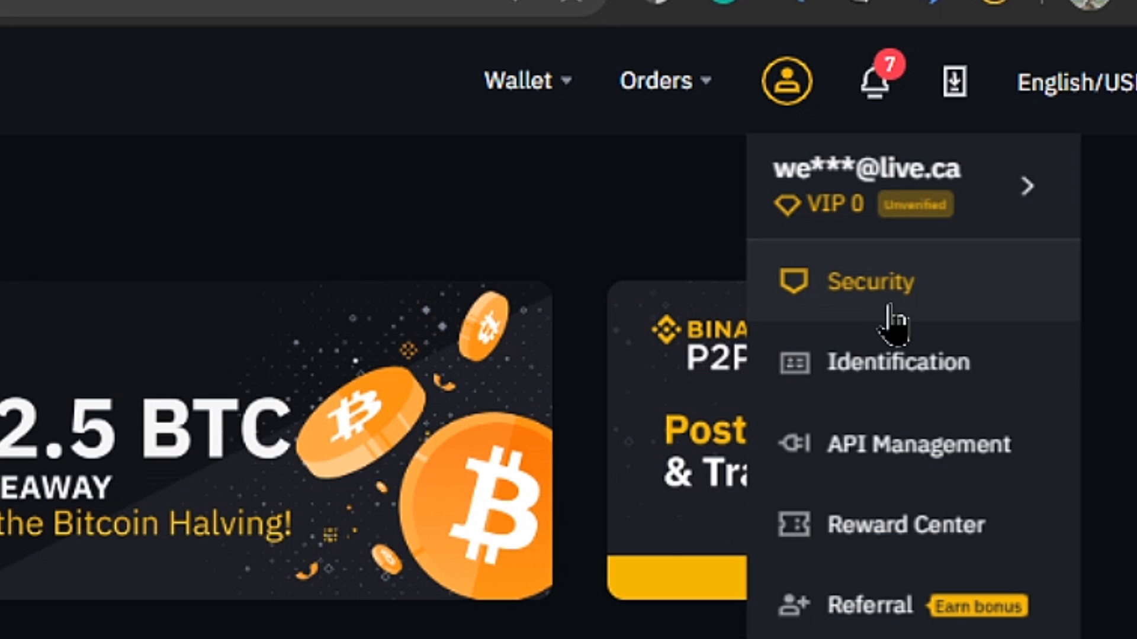
Go to Identification from the account menu to reach the identity verification options.
left_click(919, 363)
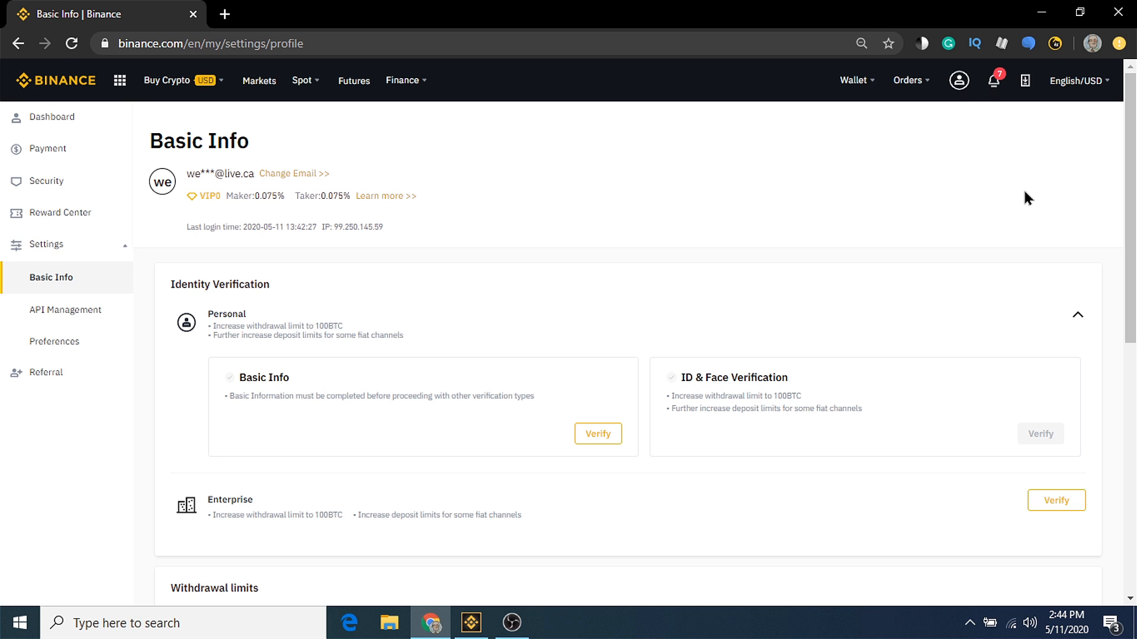
Start Basic Info verification to enter name, birth date and residential address.
left_click(601, 439)
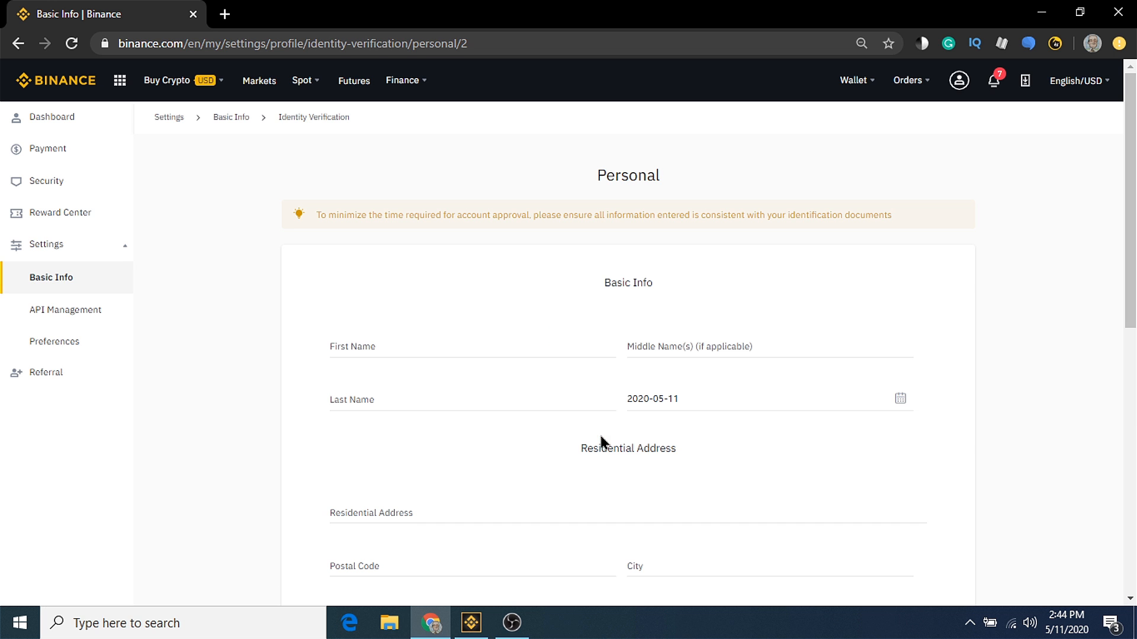
left_click_drag(1130, 185, 1130, 267)
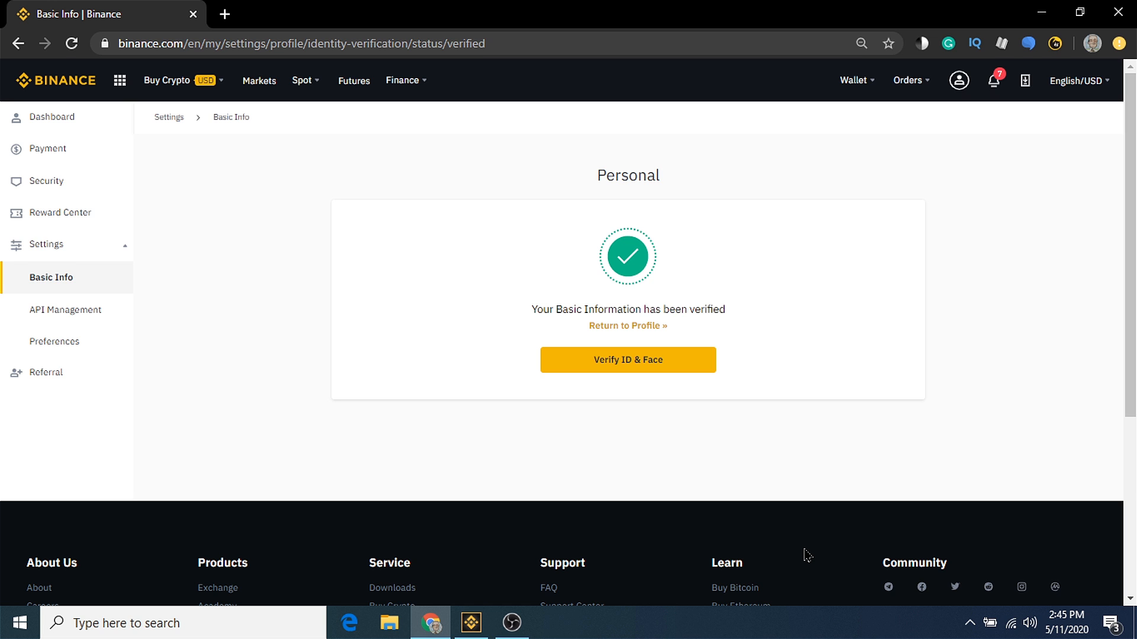
Launch ID & Face Verification, which hands off to Netverify.
left_click(671, 362)
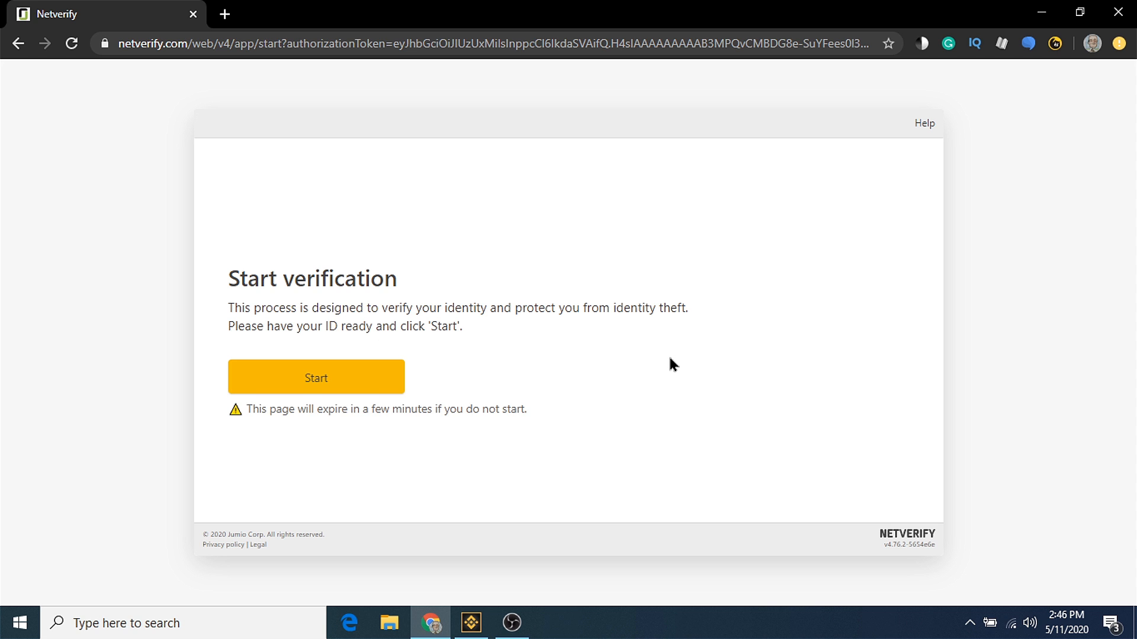
Start Netverify with Canada as issuing country, Driver's license as ID type, using the camera.
left_click(370, 383)
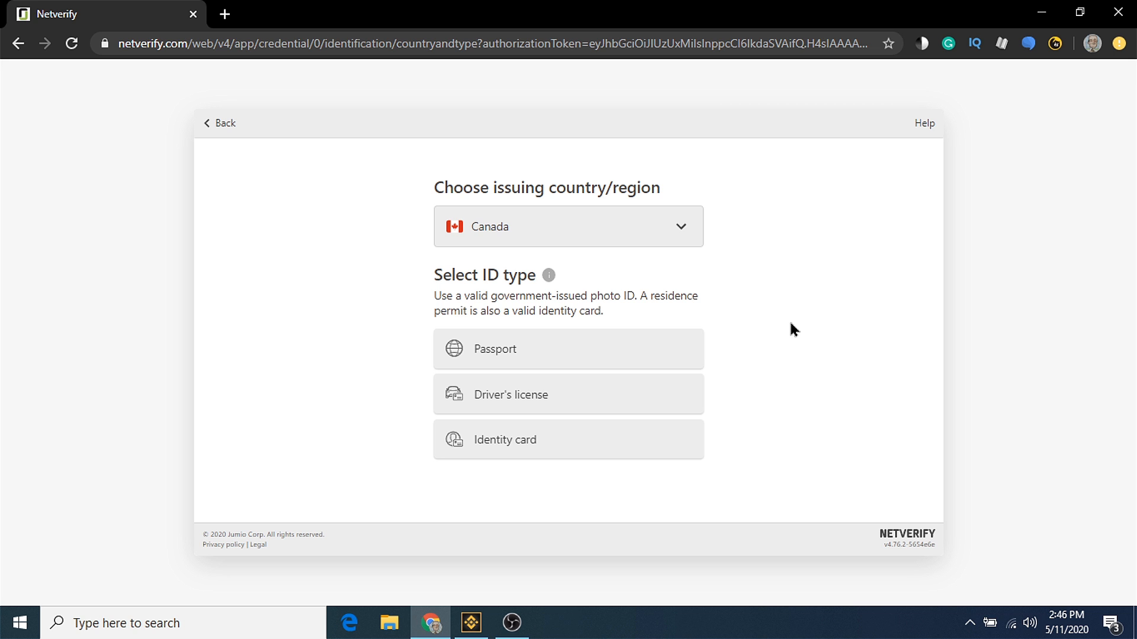
left_click(613, 395)
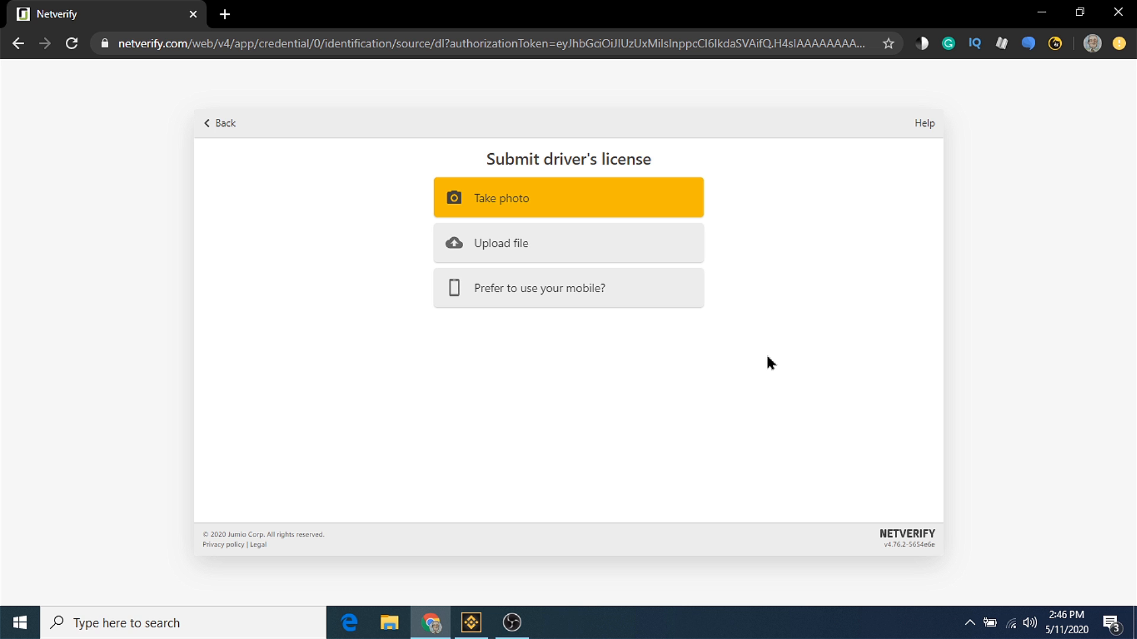
left_click(603, 198)
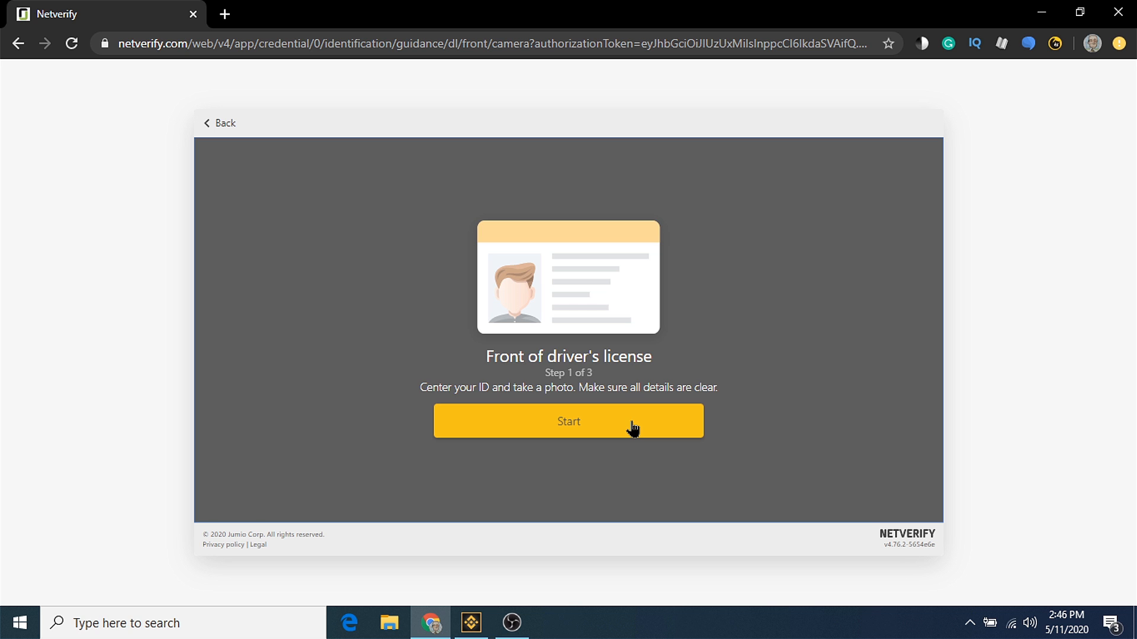
Allow camera access, photograph the licence front and confirm it.
left_click(634, 428)
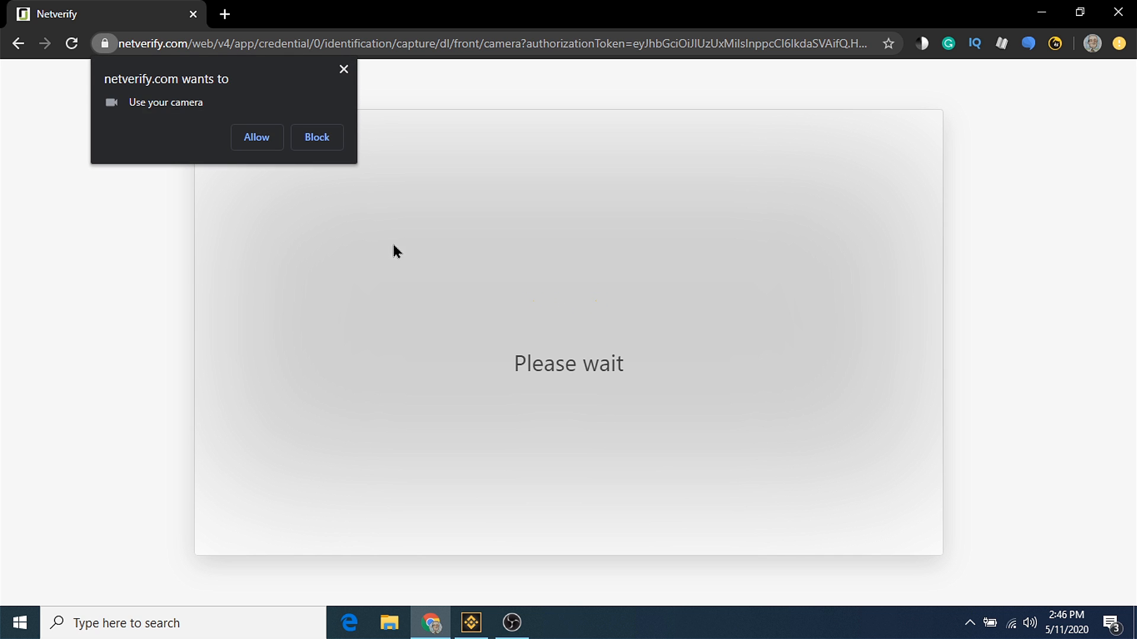
left_click(258, 137)
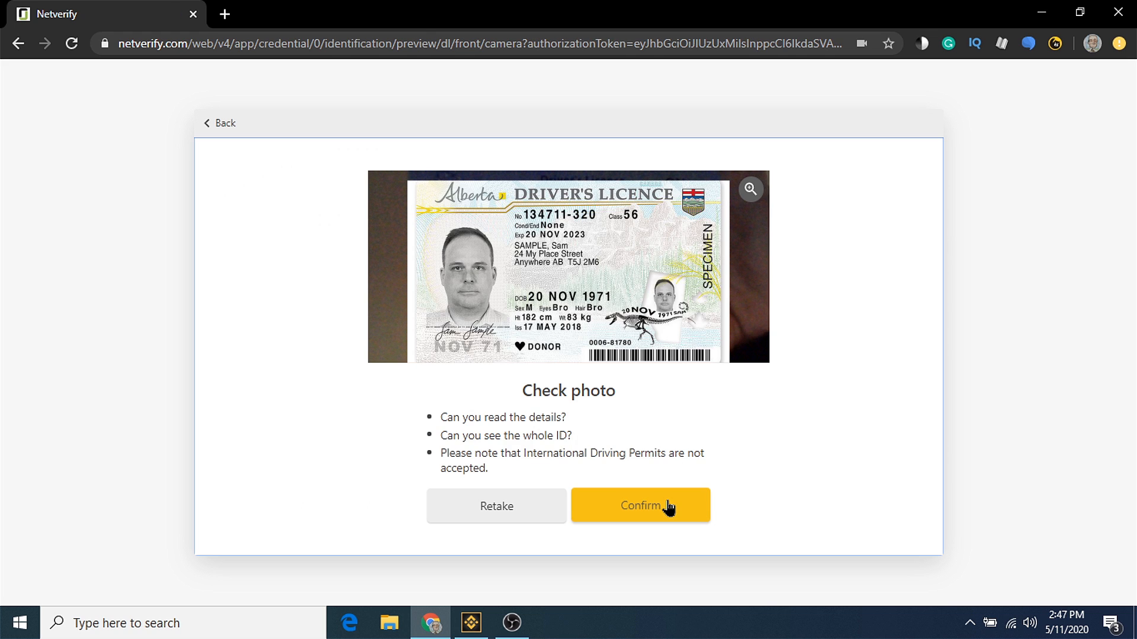
left_click(669, 508)
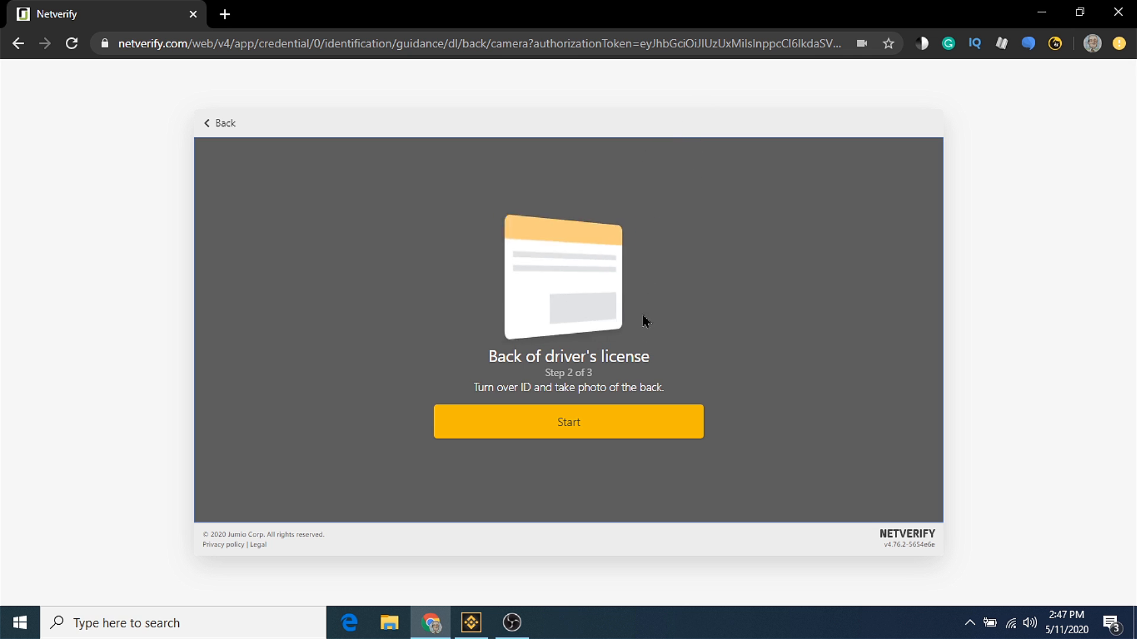
Photograph and confirm the licence back, then capture the selfie for review.
left_click(593, 431)
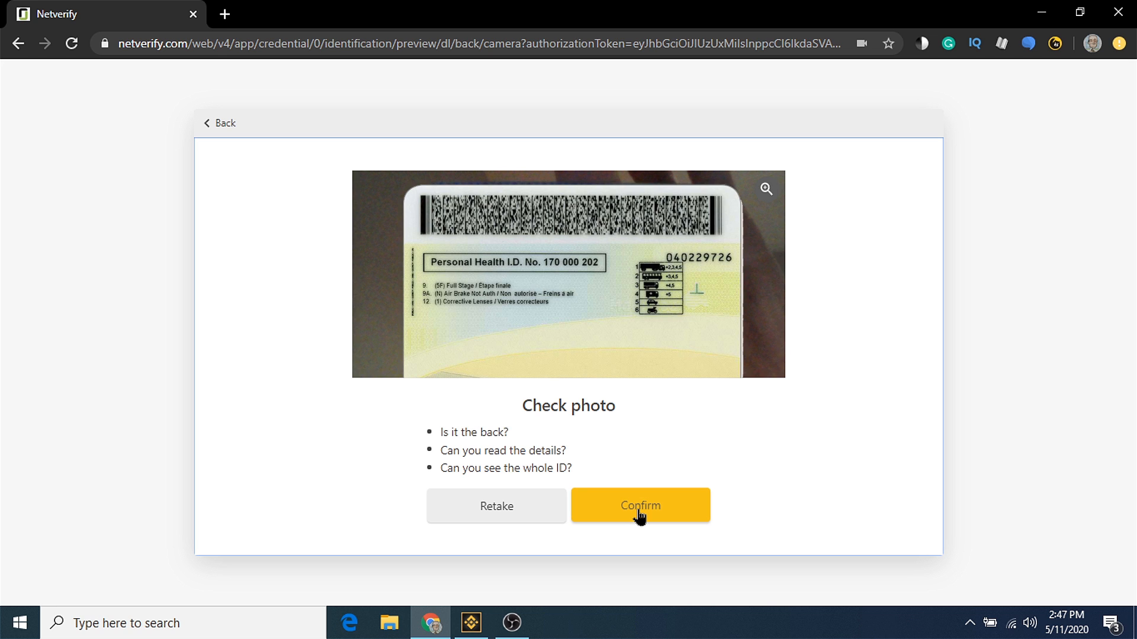
left_click(640, 512)
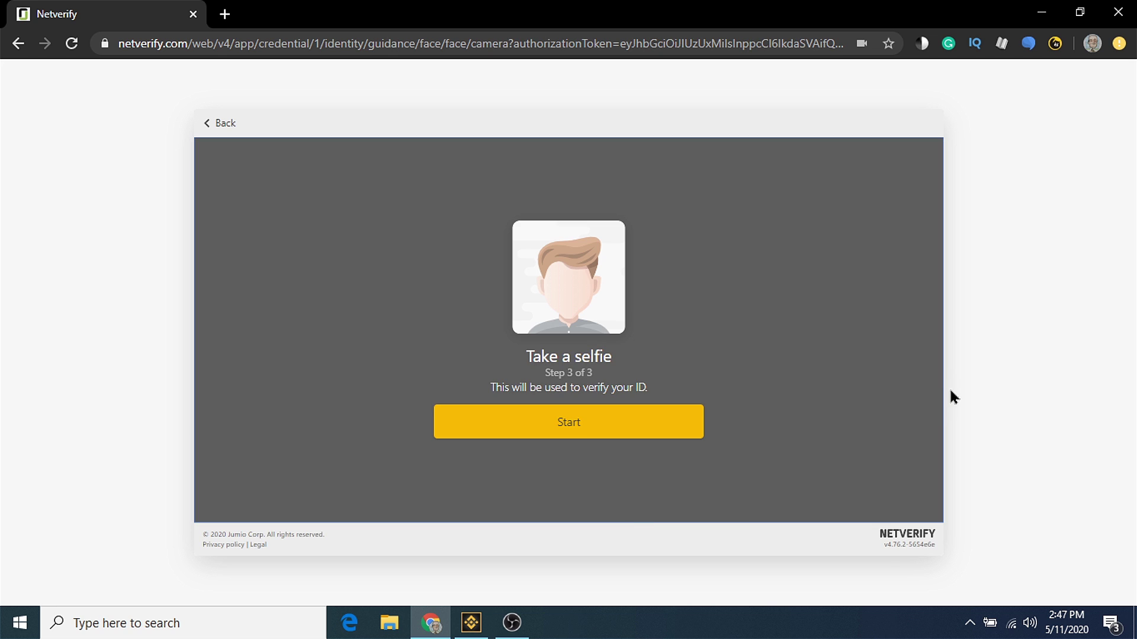
left_click(601, 428)
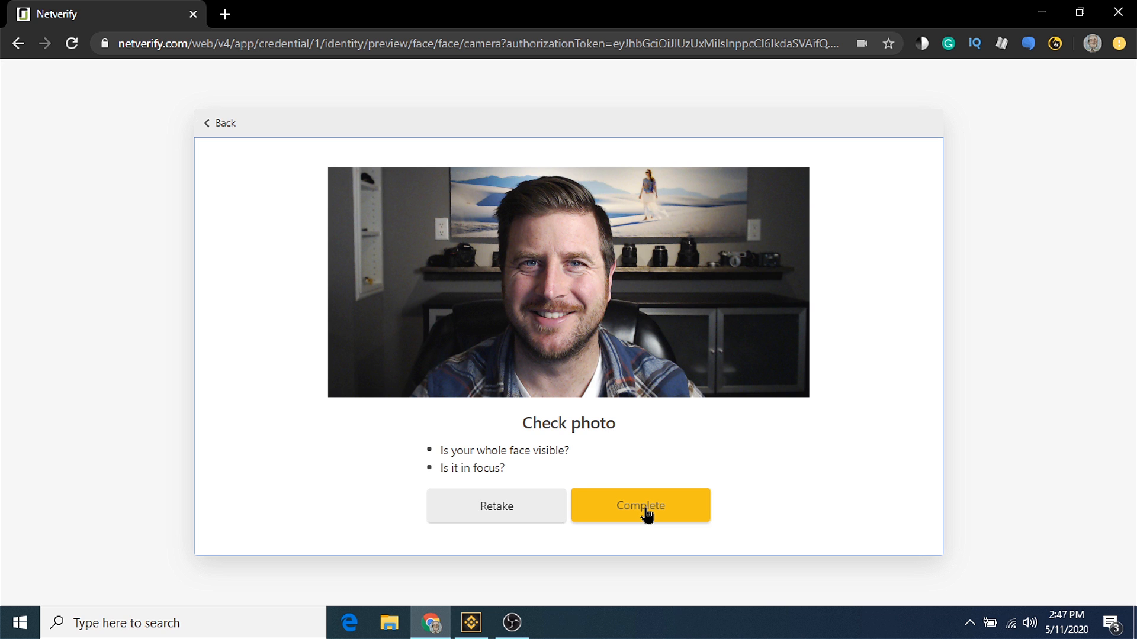
Complete the selfie check, submitting the ID photos and returning to Binance.
left_click(646, 515)
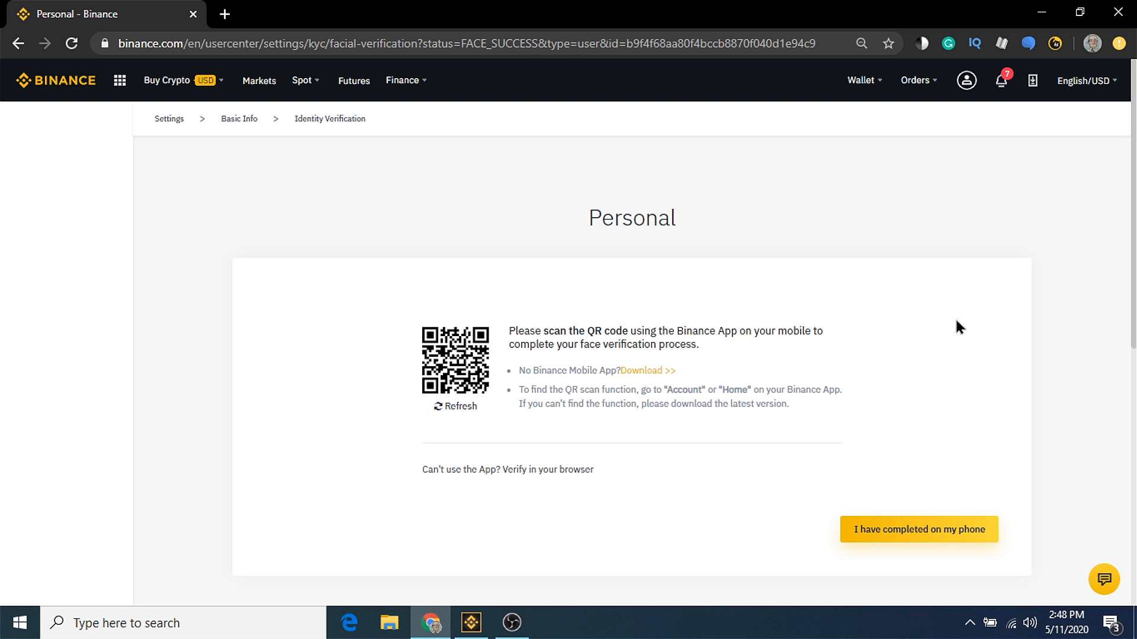
Choose browser-based face verification and grant it camera access for the liveness check.
left_click(547, 476)
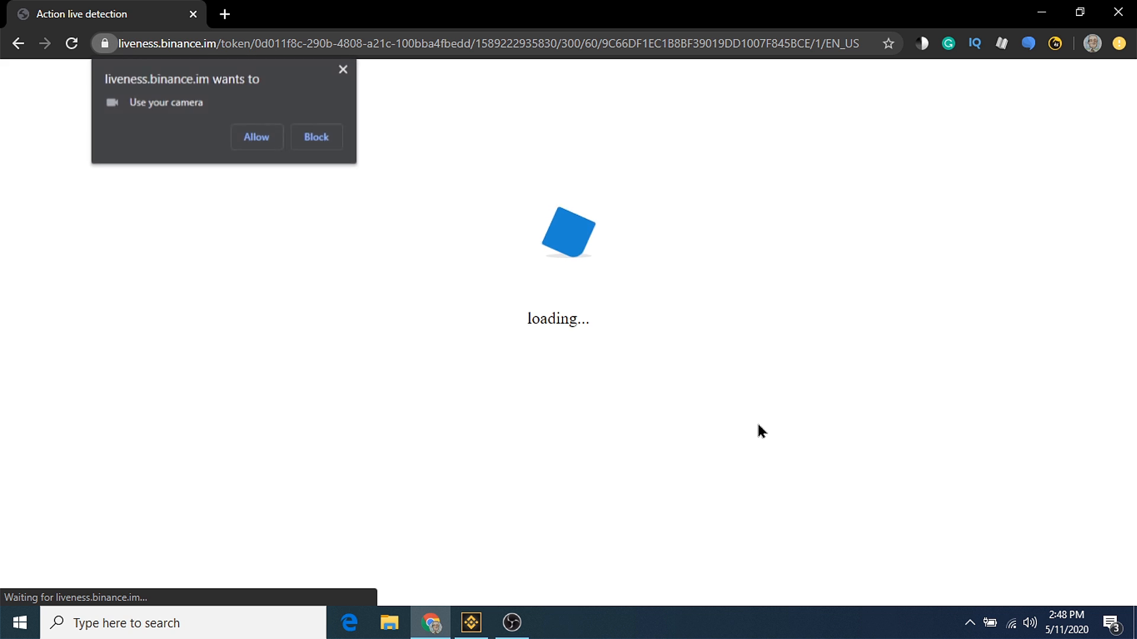
left_click(257, 137)
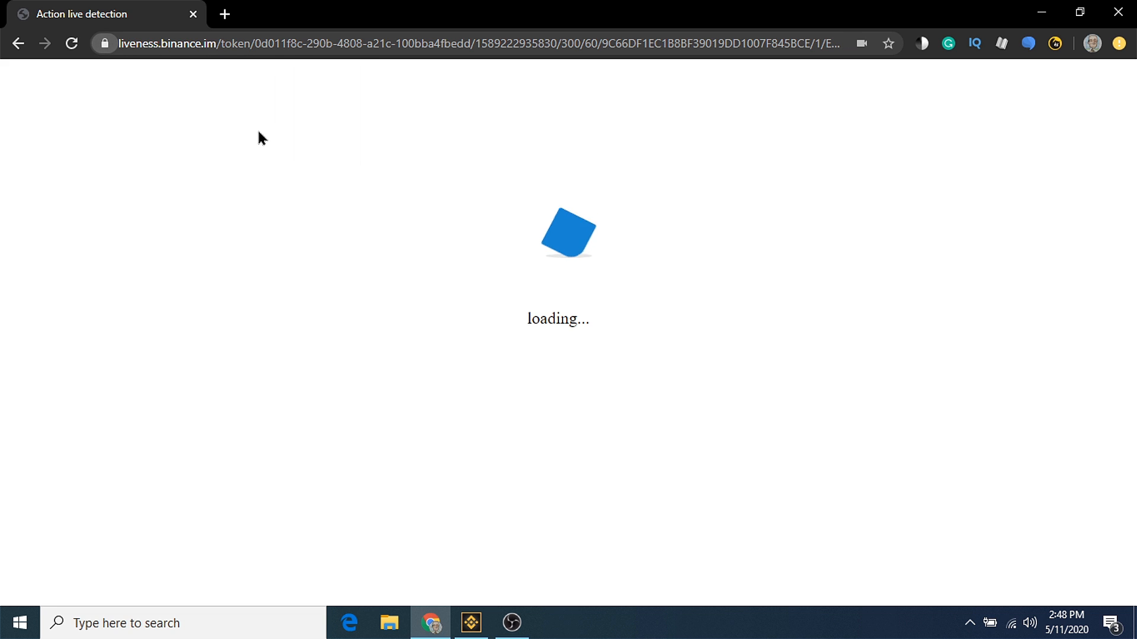